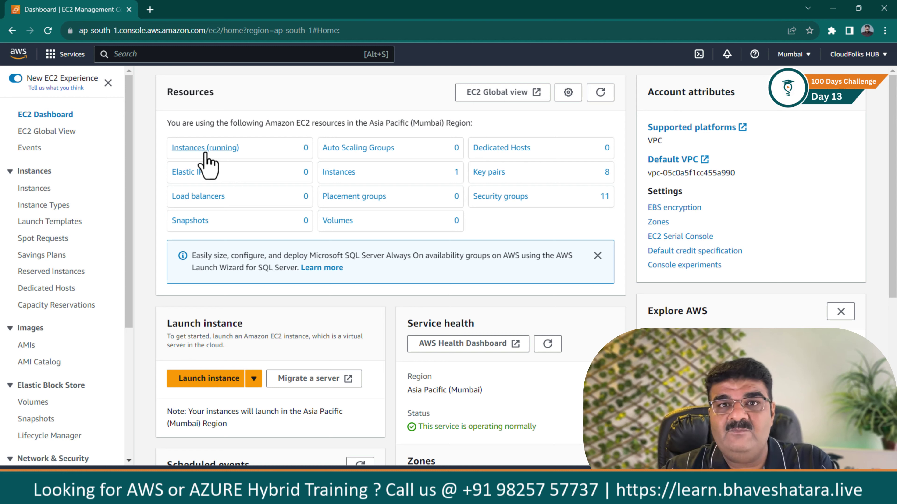
Check the available AWS regions, keep Mumbai, and start launching a new EC2 instance.
{"action": "left_click", "coordinate": [789, 56]}
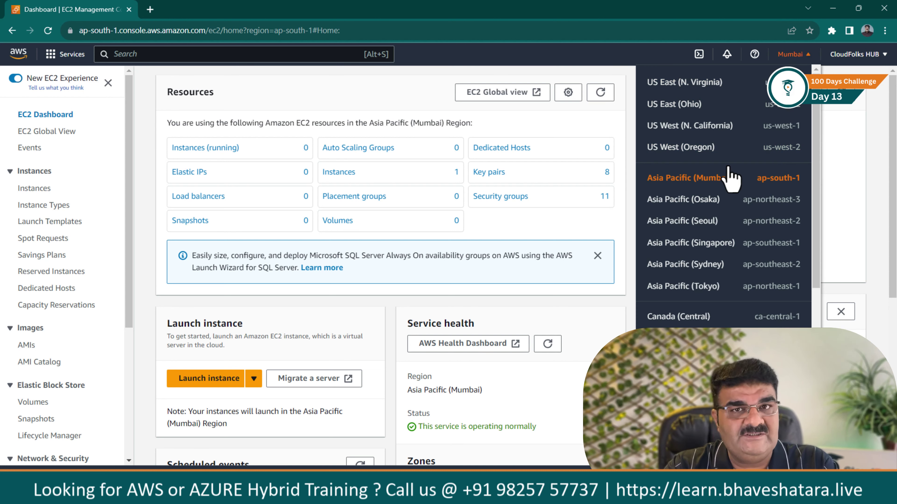
{"action": "left_click", "coordinate": [415, 99]}
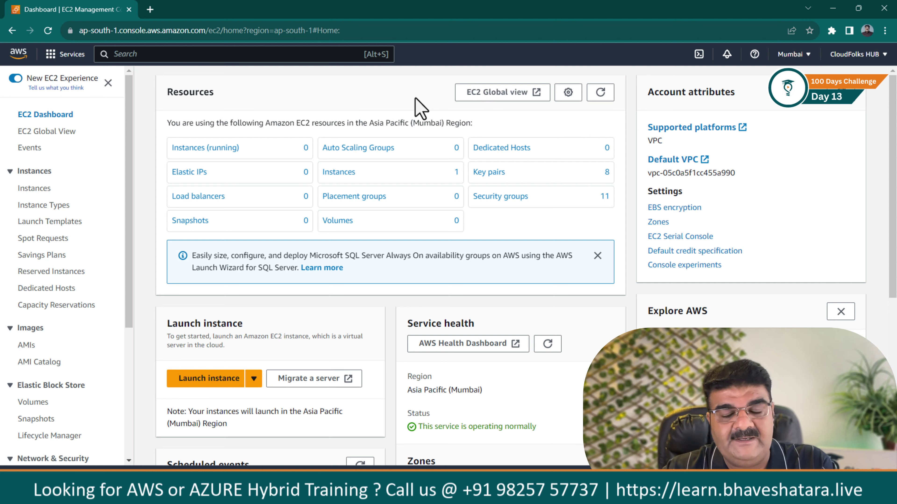
{"action": "left_click", "coordinate": [204, 386]}
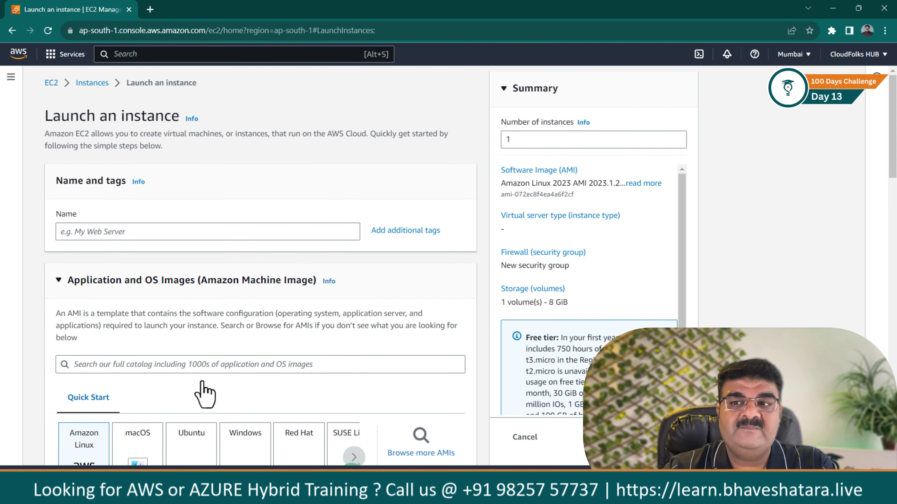
Name the new instance MyFirstWinServer.
{"action": "left_click", "coordinate": [138, 233]}
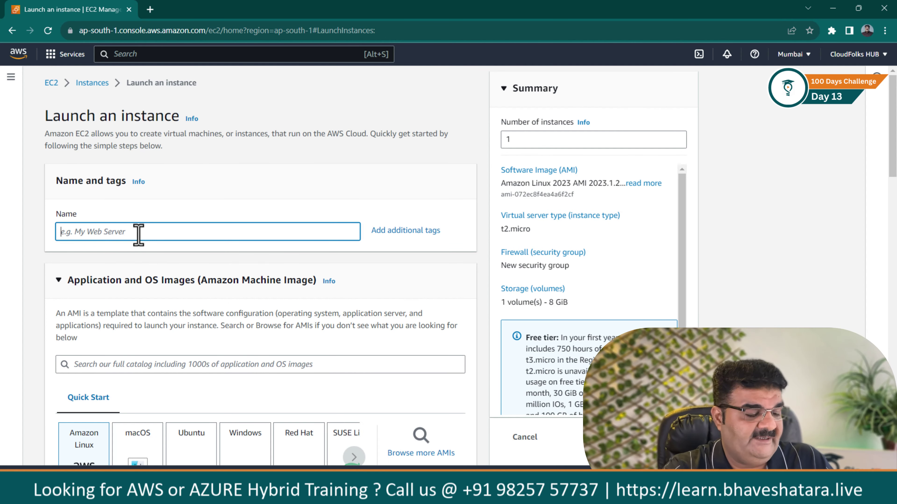
{"action": "type", "text": "MyFirest"}
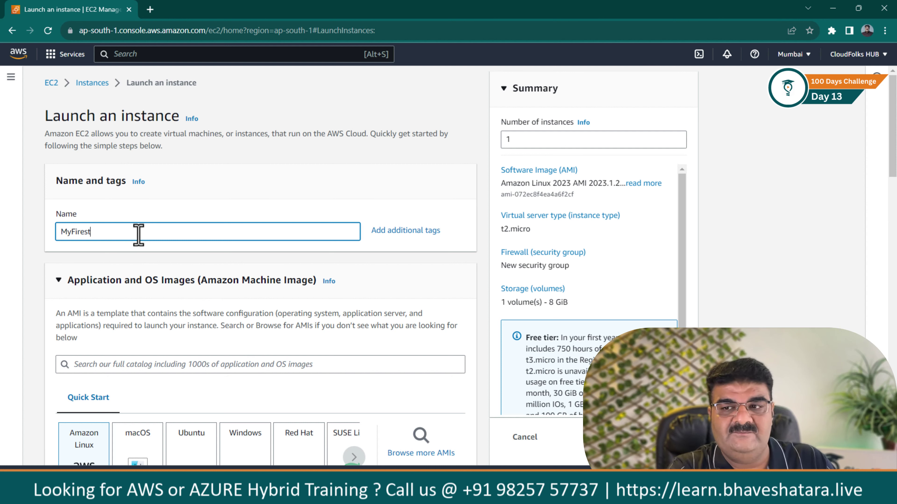
{"action": "key", "text": "BackSpace"}
{"action": "key", "text": "BackSpace"}
{"action": "key", "text": "BackSpace"}
{"action": "type", "text": "st"}
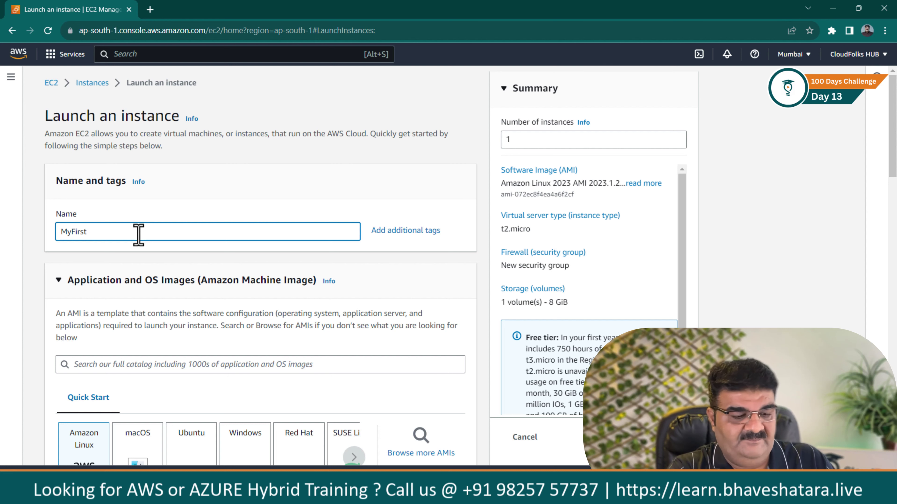
{"action": "type", "text": "WinSe"}
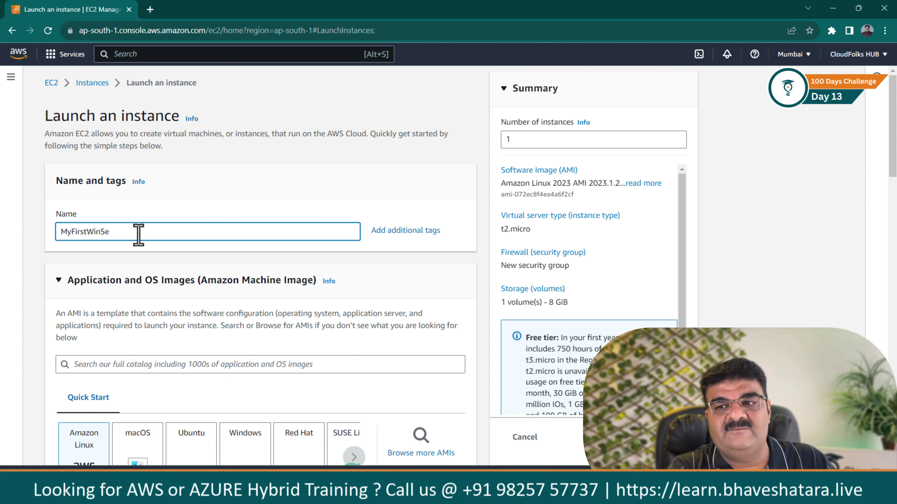
{"action": "type", "text": "rver"}
Open the full AMI catalog to choose the instance's operating system image.
{"action": "scroll", "coordinate": [139, 235], "scroll_direction": "down", "scroll_amount": 1}
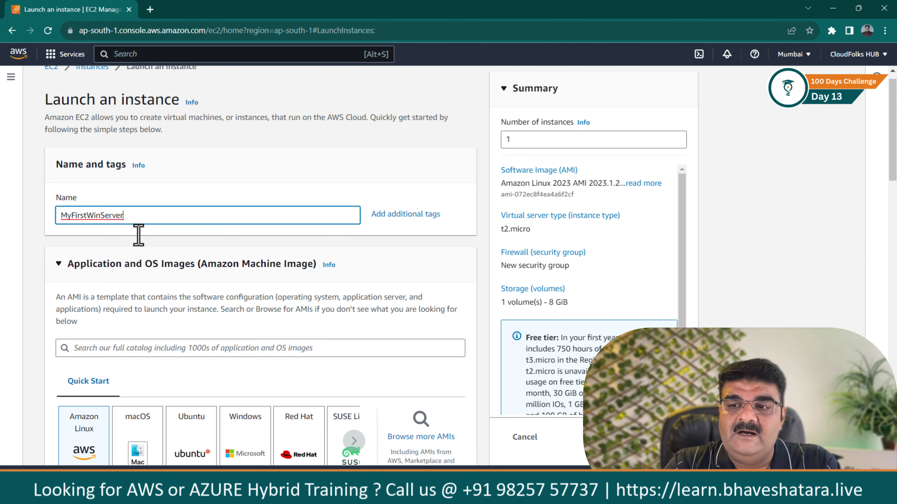
{"action": "scroll", "coordinate": [138, 235], "scroll_direction": "down", "scroll_amount": 3}
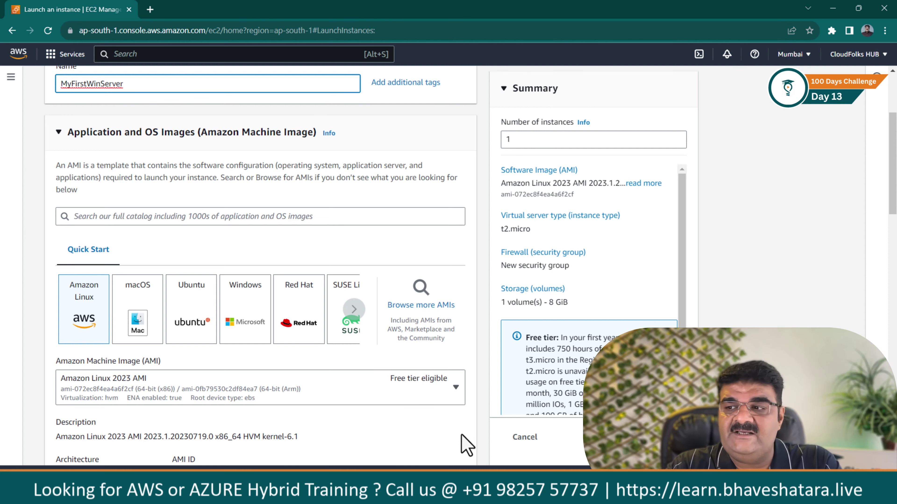
{"action": "left_click", "coordinate": [419, 313]}
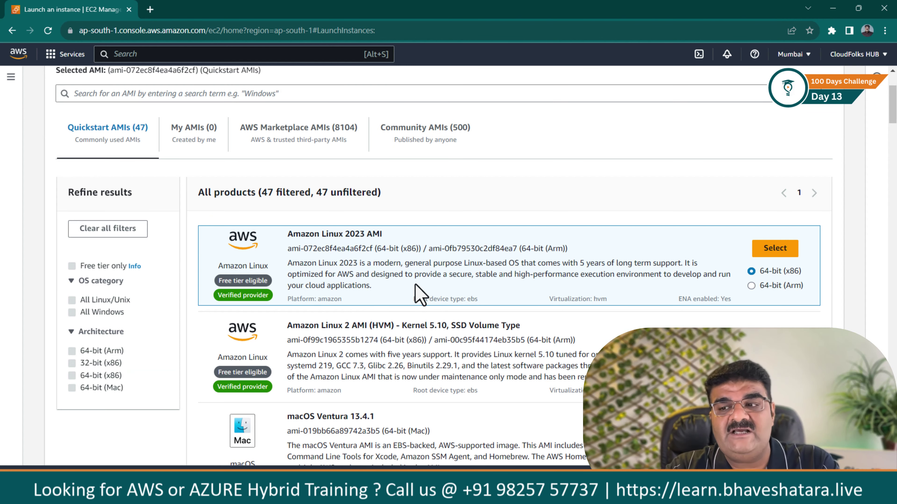
Examine the Quickstart AMIs, comparing the Windows Server 2022, 2019 and 2016 editions, their free tier eligibility and the SQL Server variants.
{"action": "scroll", "coordinate": [402, 297], "scroll_direction": "down", "scroll_amount": 6}
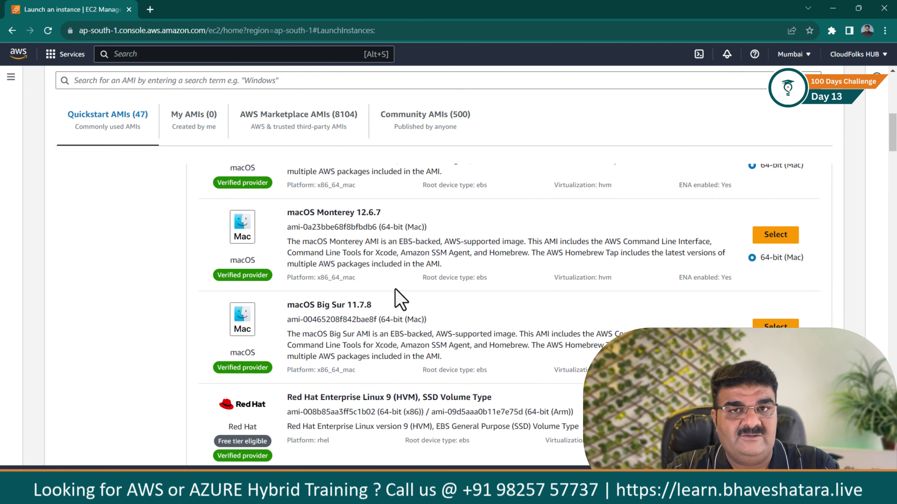
{"action": "scroll", "coordinate": [399, 298], "scroll_direction": "down", "scroll_amount": 7}
{"action": "scroll", "coordinate": [398, 299], "scroll_direction": "down", "scroll_amount": 3}
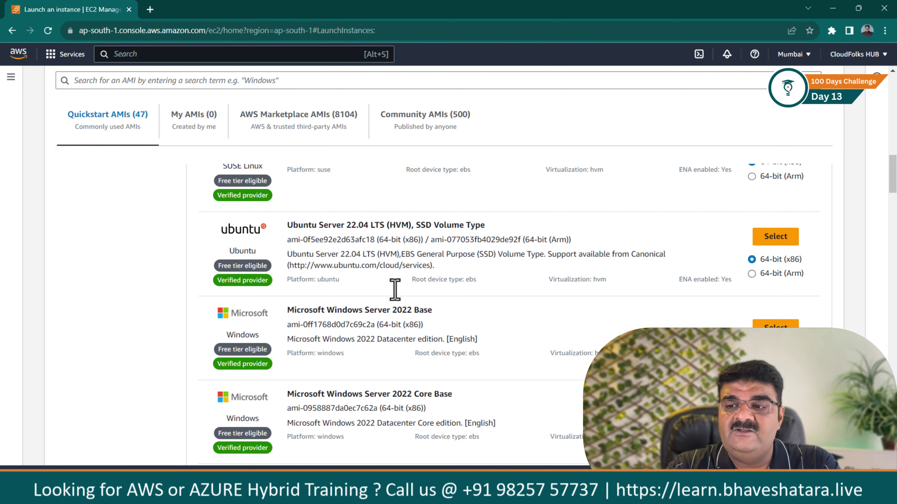
{"action": "scroll", "coordinate": [398, 299], "scroll_direction": "up", "scroll_amount": 12}
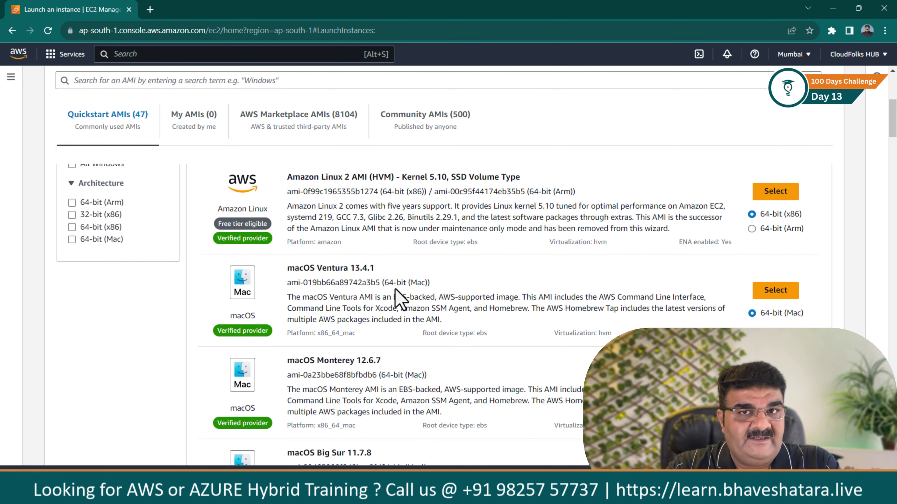
{"action": "scroll", "coordinate": [355, 206], "scroll_direction": "down", "scroll_amount": 10}
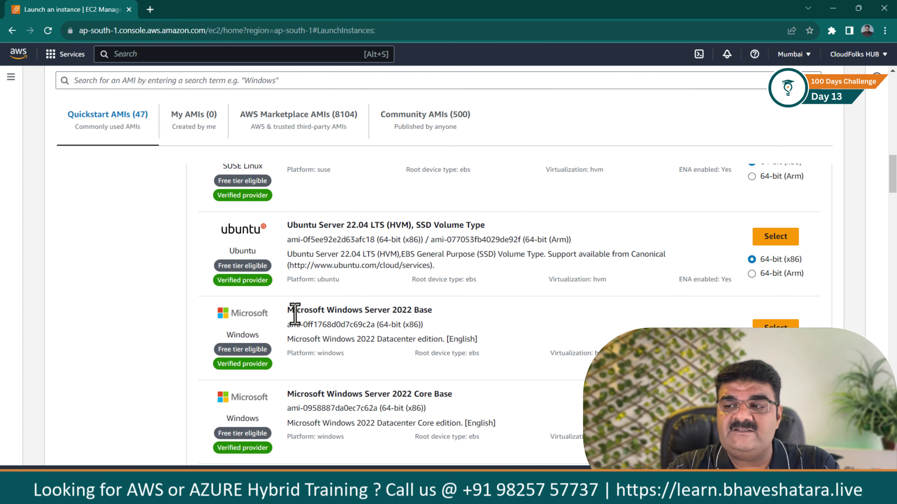
{"action": "left_click_drag", "start_coordinate": [287, 312], "coordinate": [418, 310]}
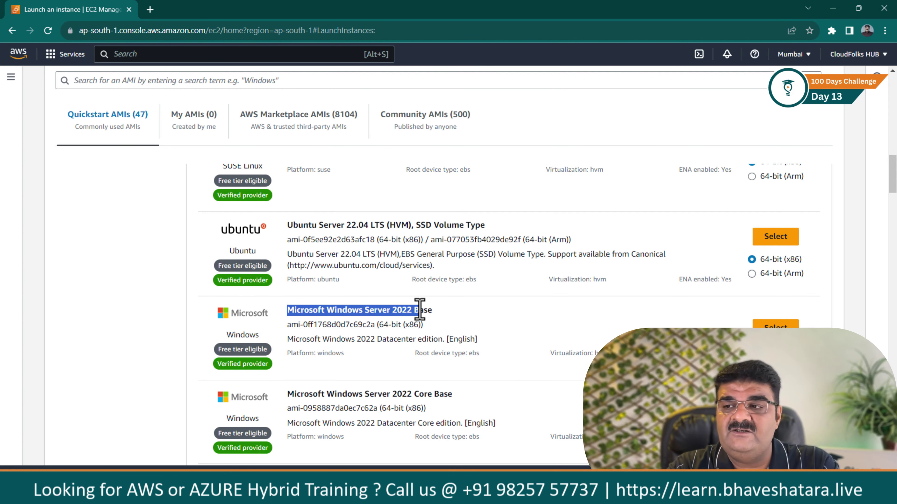
{"action": "scroll", "coordinate": [369, 281], "scroll_direction": "down", "scroll_amount": 4}
{"action": "left_click_drag", "start_coordinate": [287, 330], "coordinate": [430, 332]}
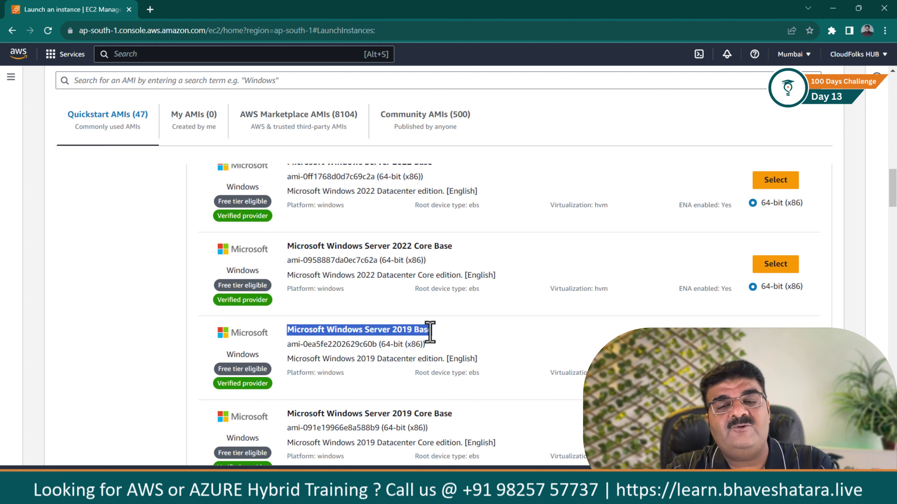
{"action": "left_click_drag", "start_coordinate": [217, 370], "coordinate": [265, 369]}
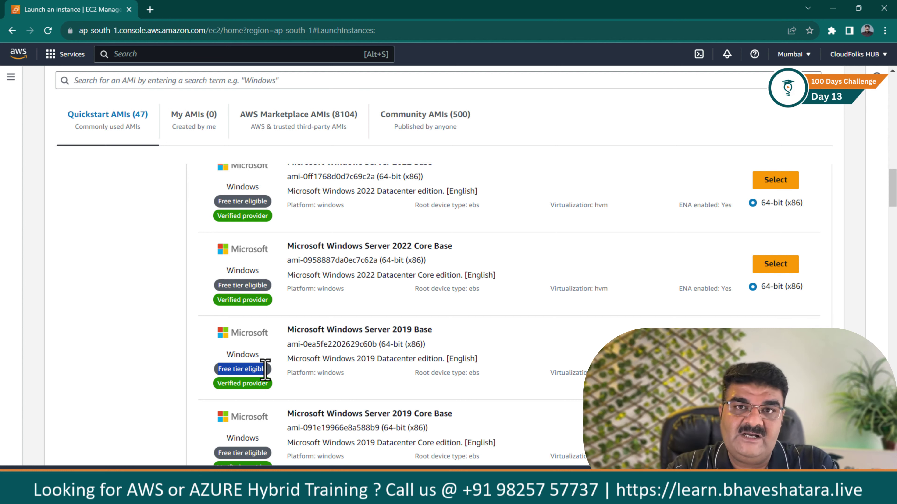
{"action": "left_click", "coordinate": [267, 367]}
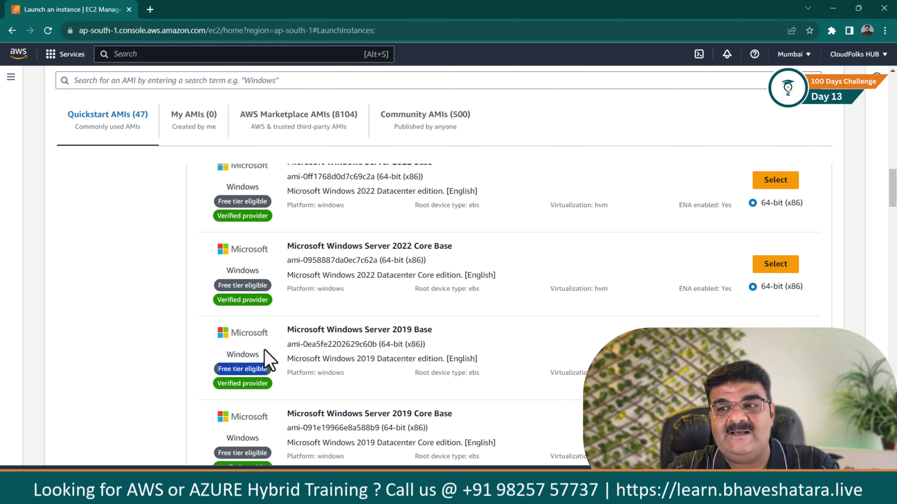
{"action": "scroll", "coordinate": [267, 364], "scroll_direction": "down", "scroll_amount": 8}
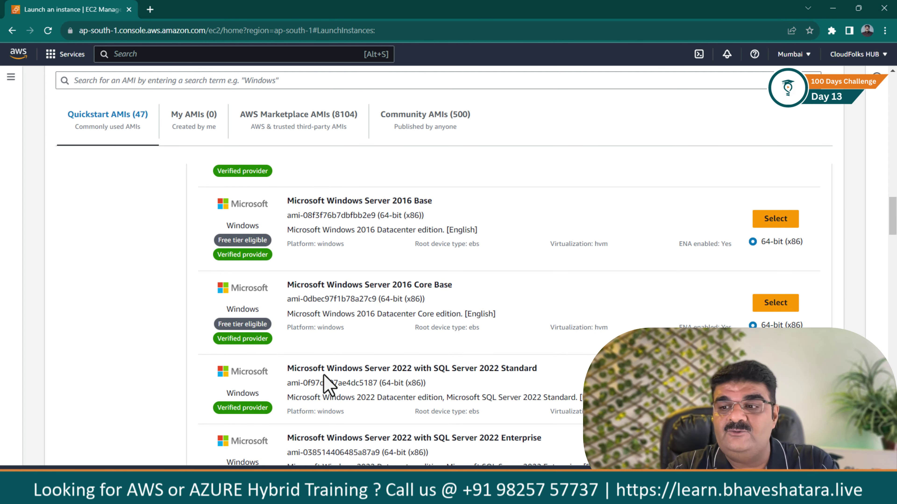
{"action": "left_click_drag", "start_coordinate": [287, 368], "coordinate": [537, 371]}
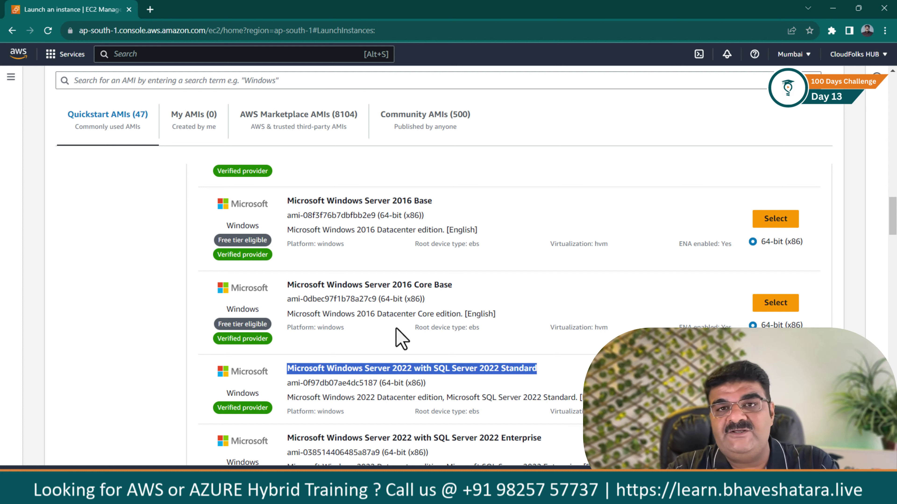
{"action": "scroll", "coordinate": [401, 339], "scroll_direction": "up", "scroll_amount": 8}
{"action": "scroll", "coordinate": [332, 321], "scroll_direction": "down", "scroll_amount": 4}
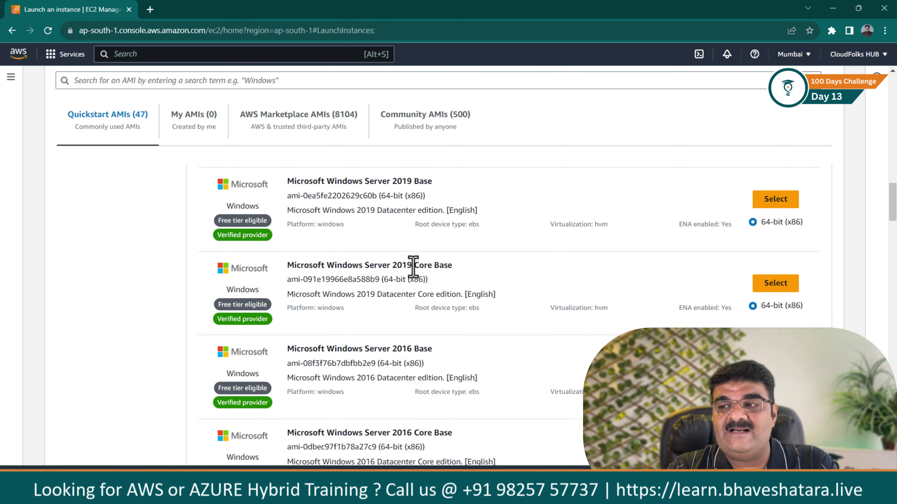
Choose the Microsoft Windows Server 2019 Base AMI, rather than Core Base, for the instance.
{"action": "left_click_drag", "start_coordinate": [413, 267], "coordinate": [450, 267]}
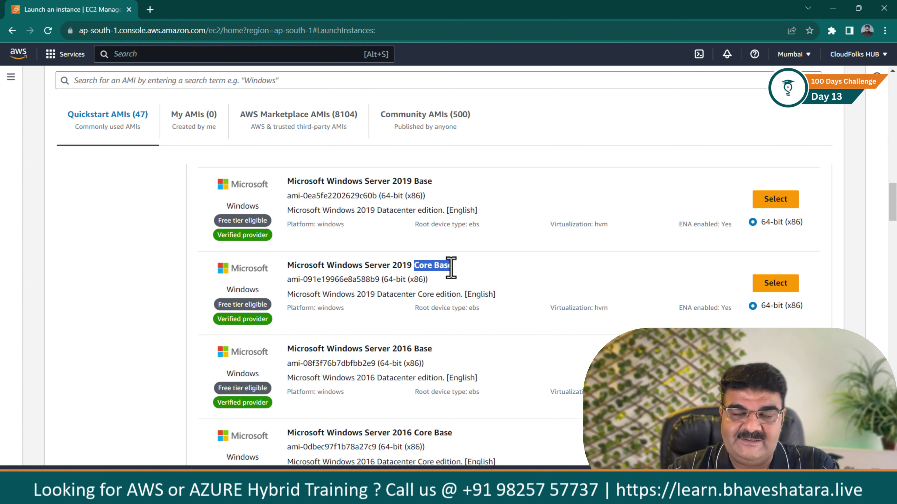
{"action": "left_click_drag", "start_coordinate": [287, 181], "coordinate": [439, 193]}
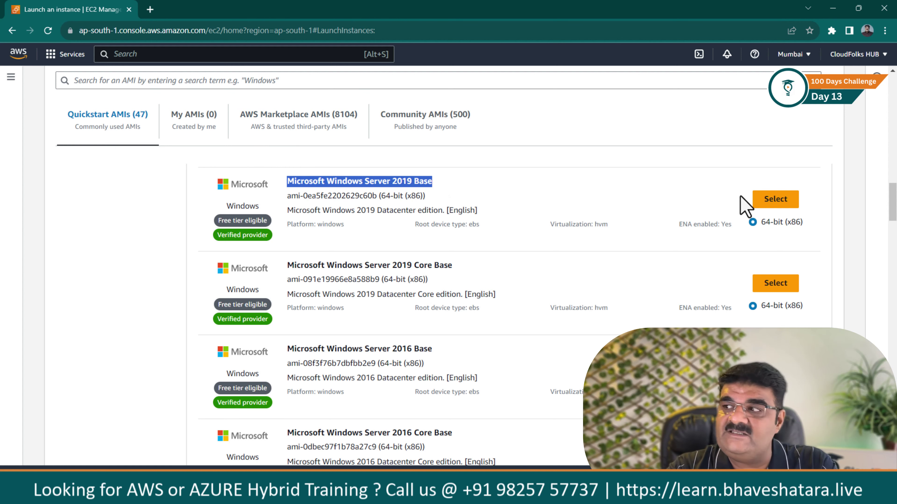
{"action": "left_click", "coordinate": [773, 212]}
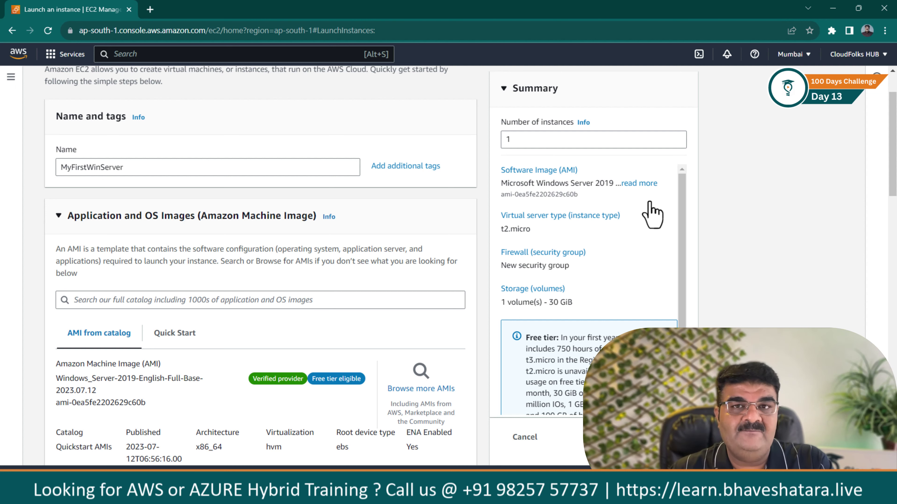
Review the instance type setting, compare vCPUs and memory across the available instance types, and return to the launch form with t2.micro kept.
{"action": "scroll", "coordinate": [652, 215], "scroll_direction": "down", "scroll_amount": 1}
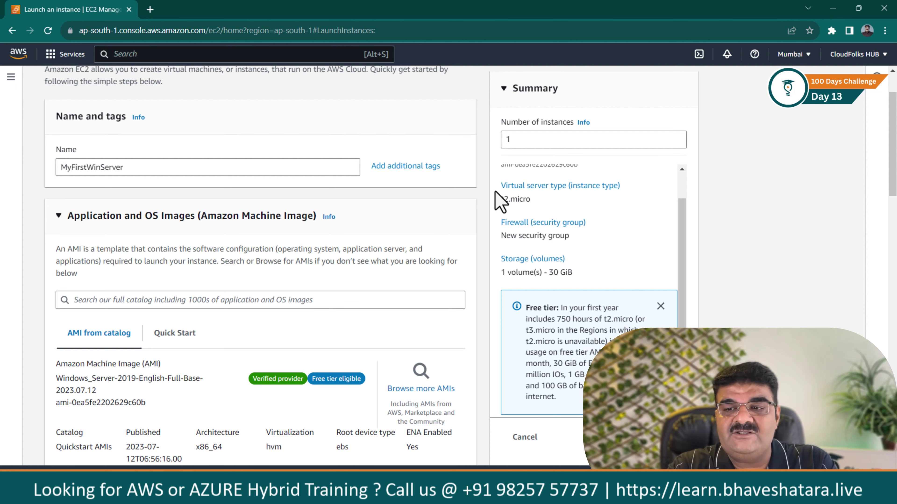
{"action": "scroll", "coordinate": [386, 279], "scroll_direction": "down", "scroll_amount": 3}
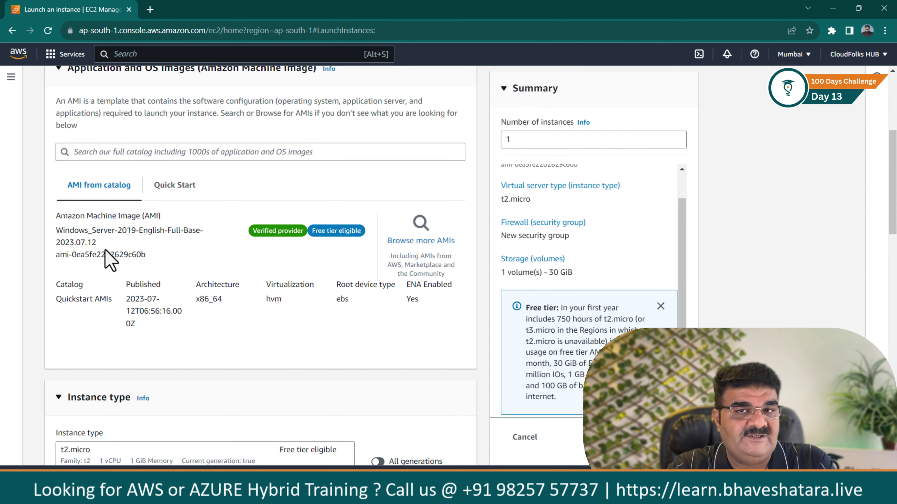
{"action": "scroll", "coordinate": [142, 281], "scroll_direction": "down", "scroll_amount": 3}
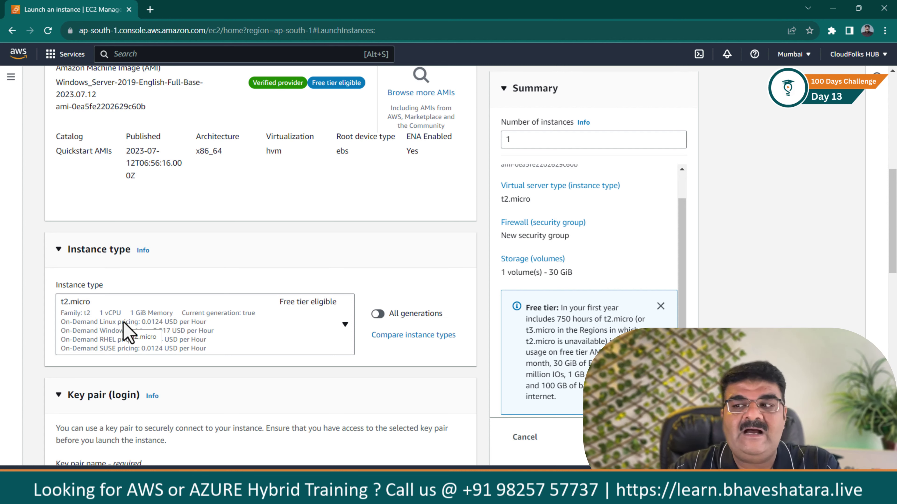
{"action": "left_click", "coordinate": [425, 336]}
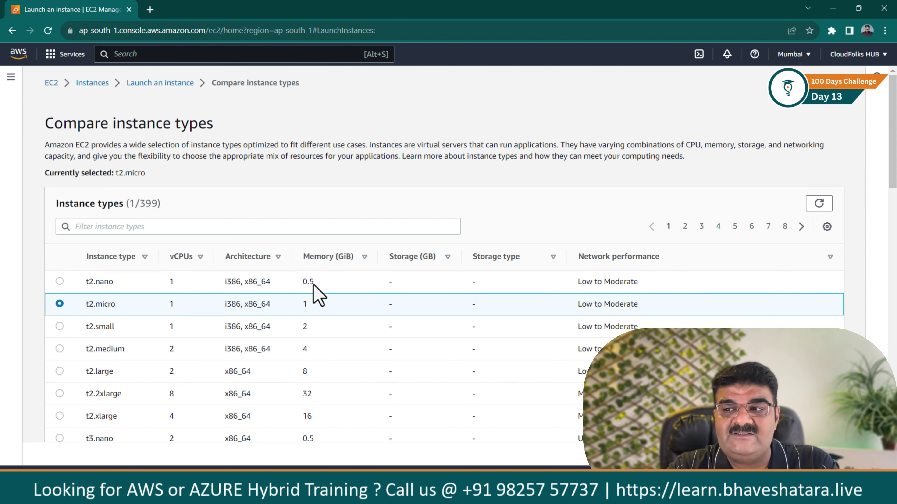
{"action": "scroll", "coordinate": [313, 284], "scroll_direction": "down", "scroll_amount": 6}
{"action": "scroll", "coordinate": [209, 326], "scroll_direction": "down", "scroll_amount": 3}
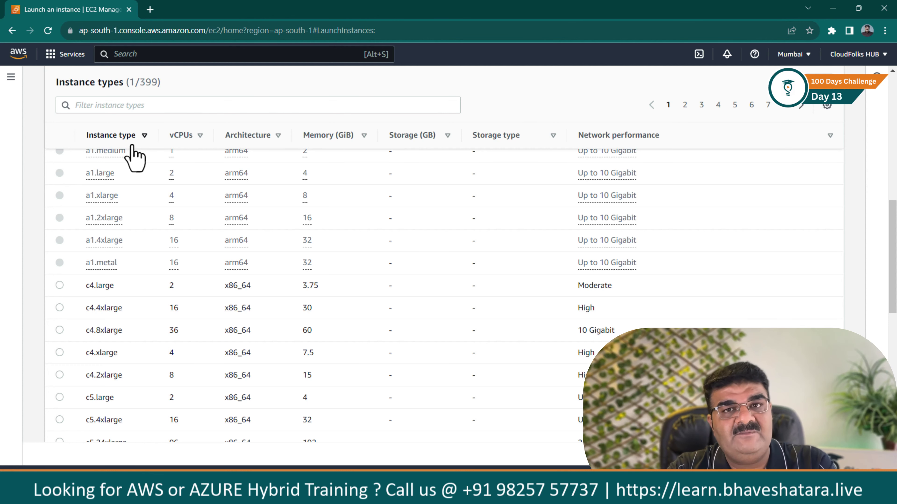
{"action": "scroll", "coordinate": [131, 152], "scroll_direction": "up", "scroll_amount": 15}
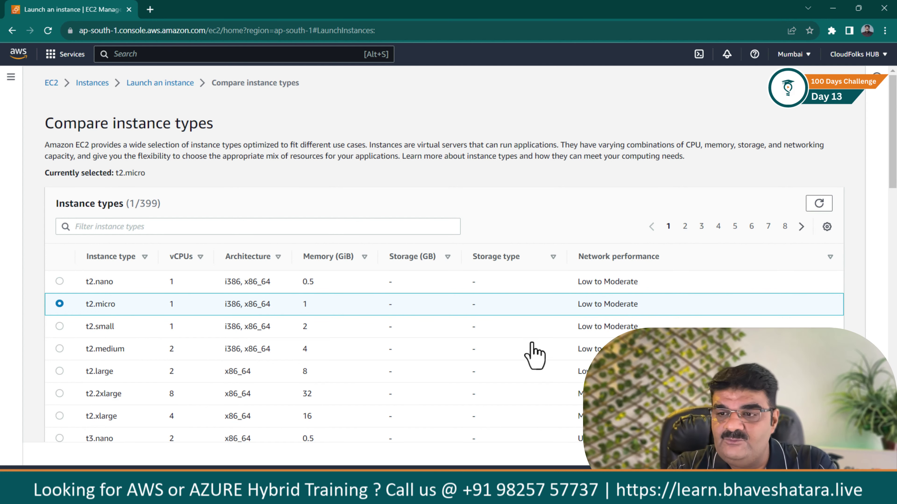
{"action": "key", "text": "alt+Left"}
{"action": "scroll", "coordinate": [106, 279], "scroll_direction": "down", "scroll_amount": 8}
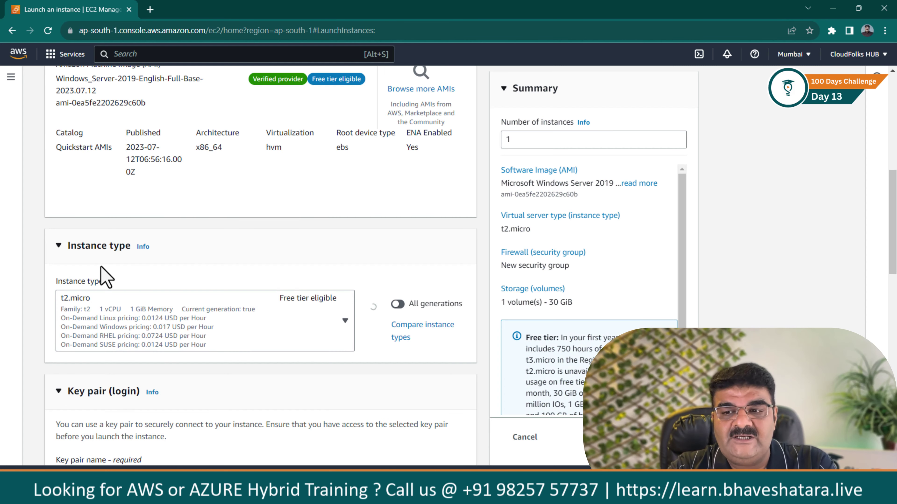
{"action": "scroll", "coordinate": [159, 270], "scroll_direction": "up", "scroll_amount": 4}
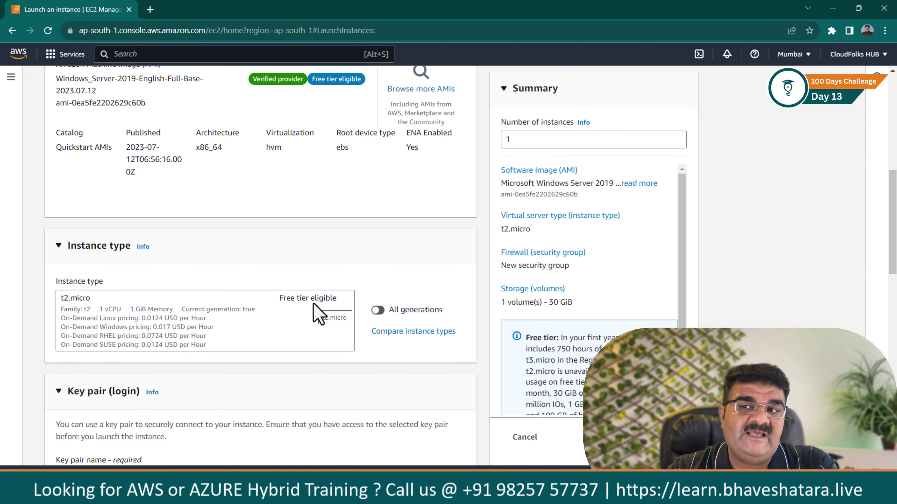
{"action": "scroll", "coordinate": [176, 279], "scroll_direction": "down", "scroll_amount": 4}
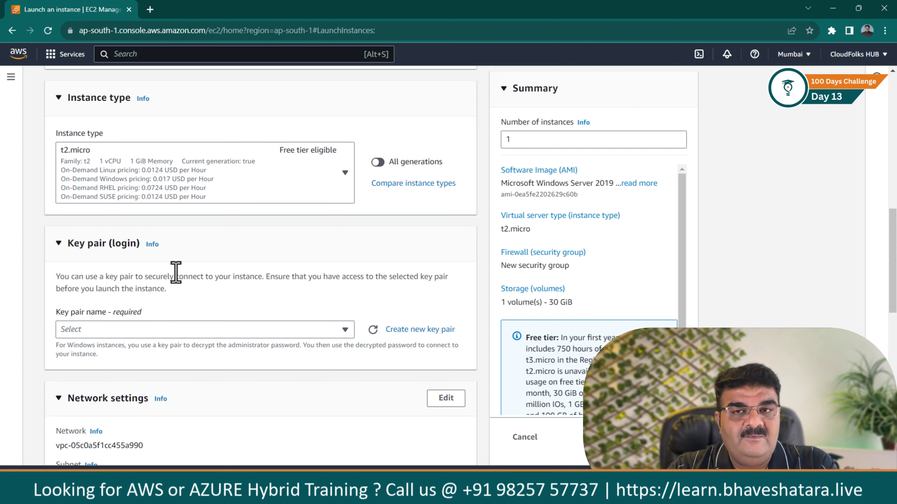